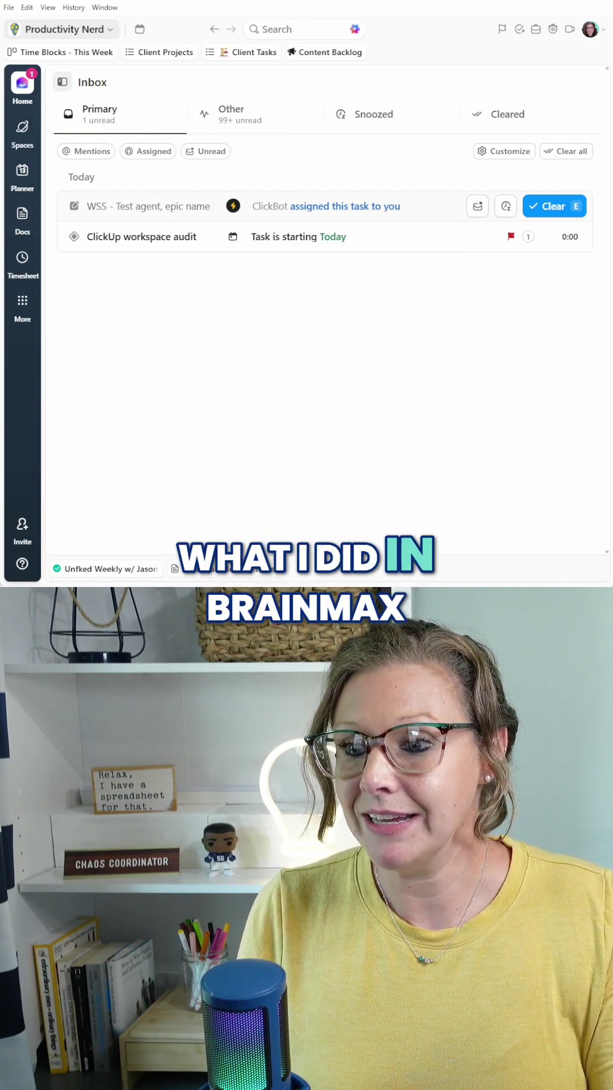
# Dictate a Brain request for a 'Mock-up Project Management Intake Workflow' subtask under White Star Software
pyautogui.hotkey('alt', 'space')
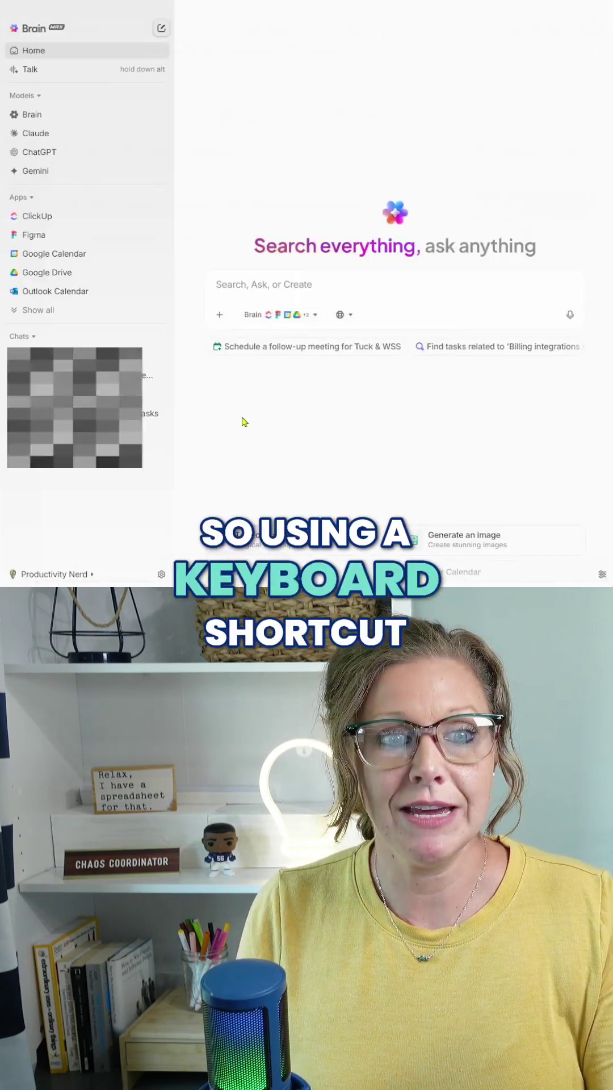
pyautogui.press('alt')
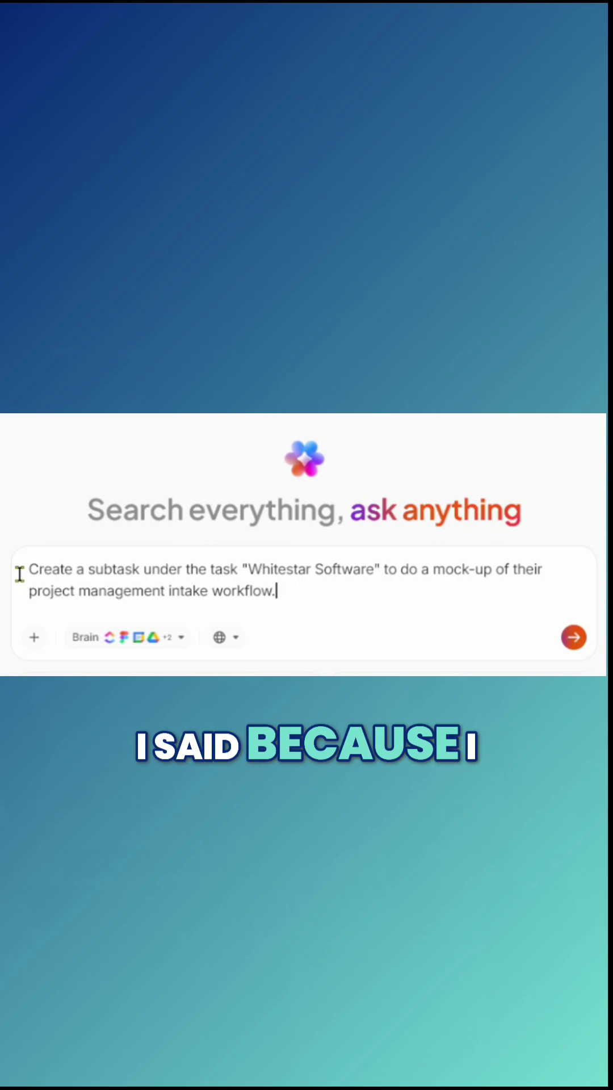
pyautogui.click(572, 639)
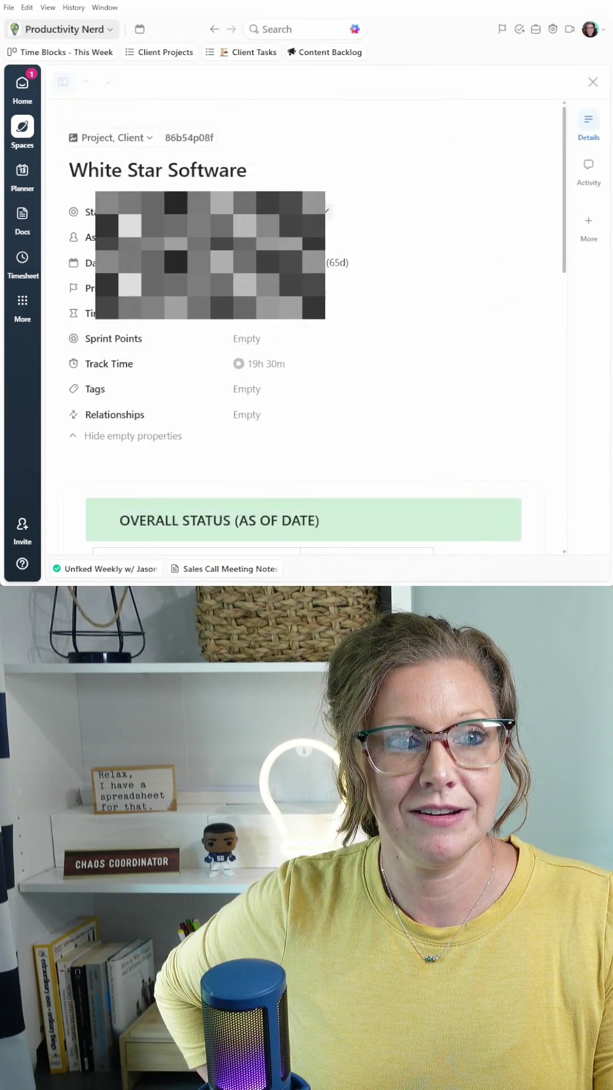
pyautogui.scroll(-5, 307, 324)
pyautogui.scroll(-5, 307, 324)
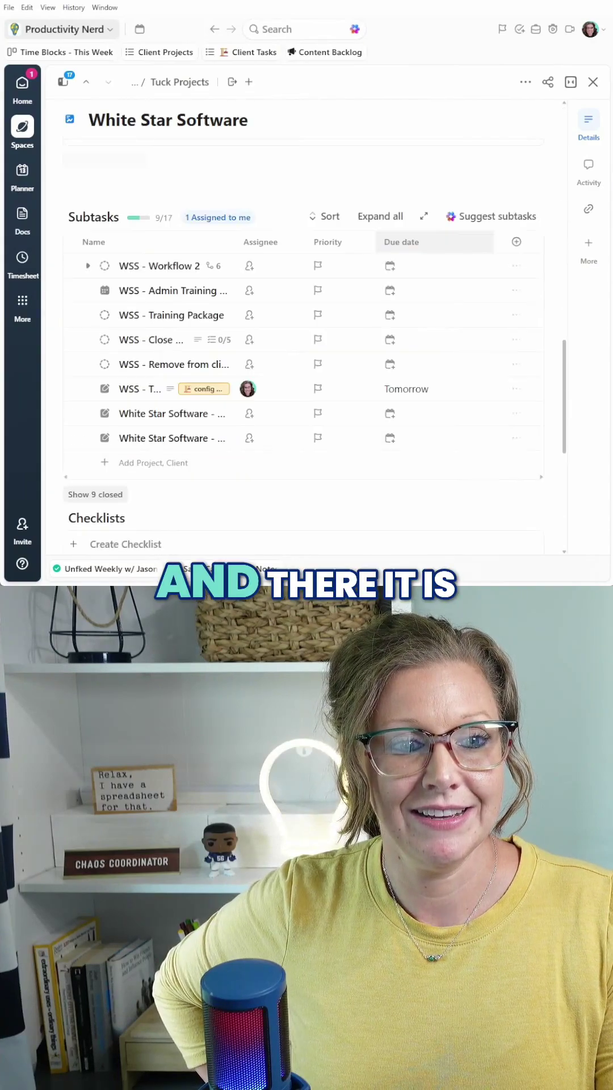
pyautogui.scroll(-3, 449, 339)
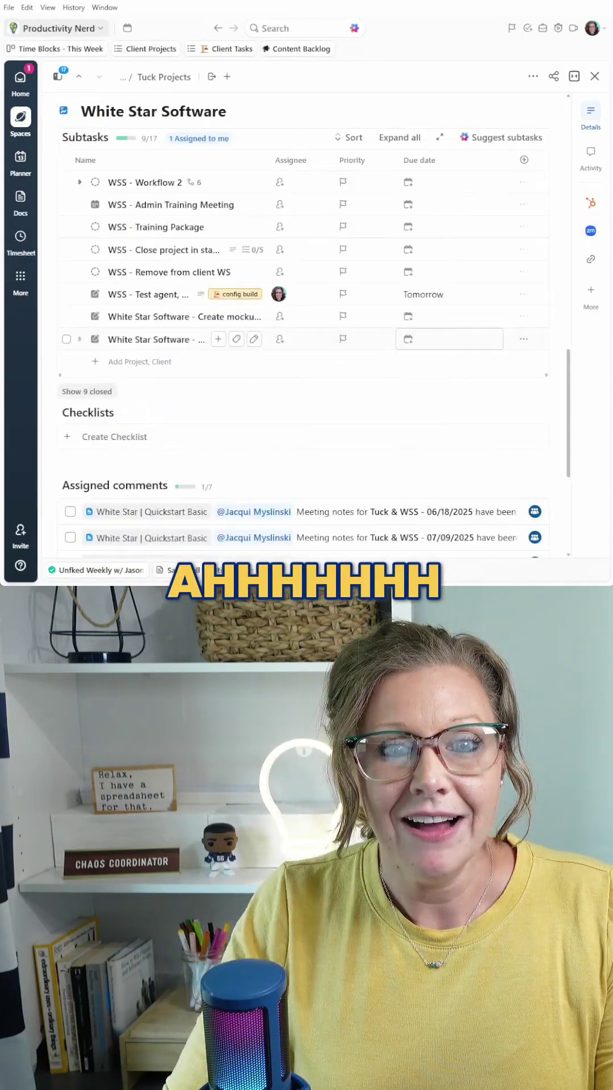
# Review the new mock-up intake workflow subtask's description, then close it
pyautogui.click(153, 339)
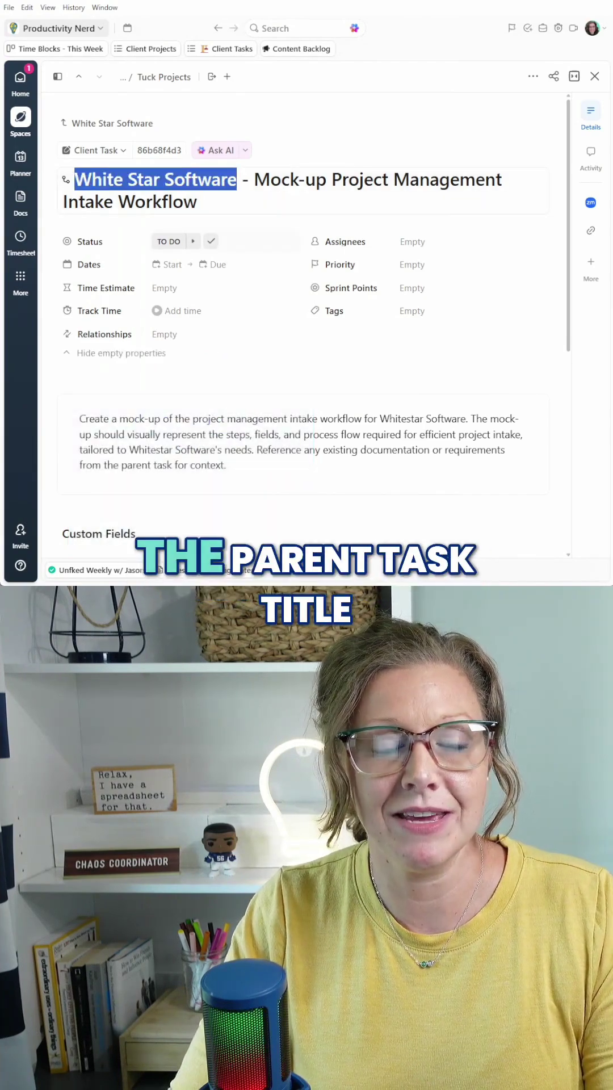
pyautogui.click(594, 76)
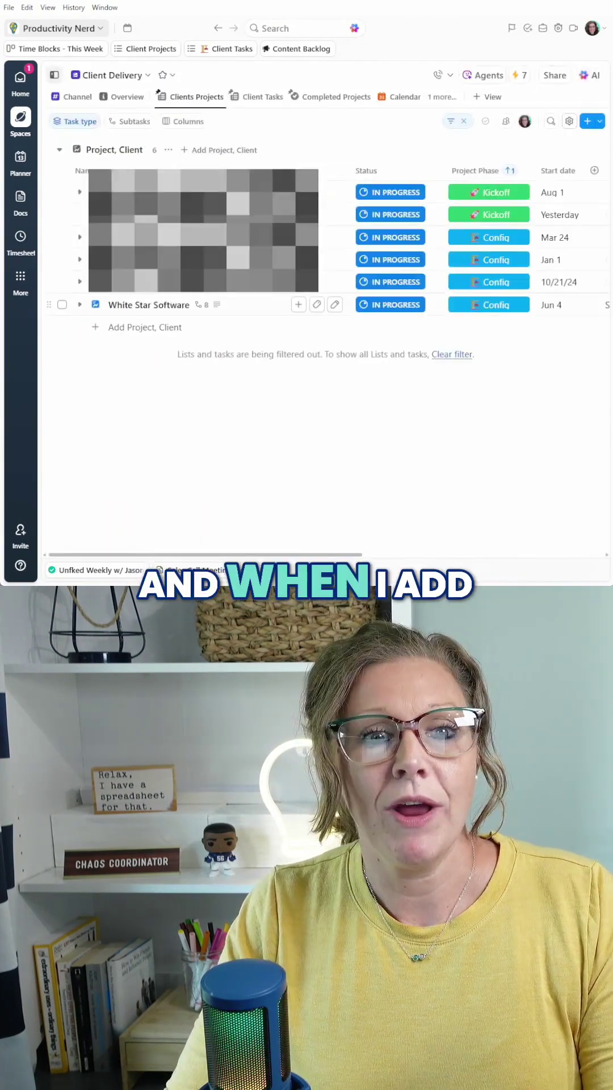
# Expand White Star Software and tag the Create mockup subtask 'config build'
pyautogui.click(79, 304)
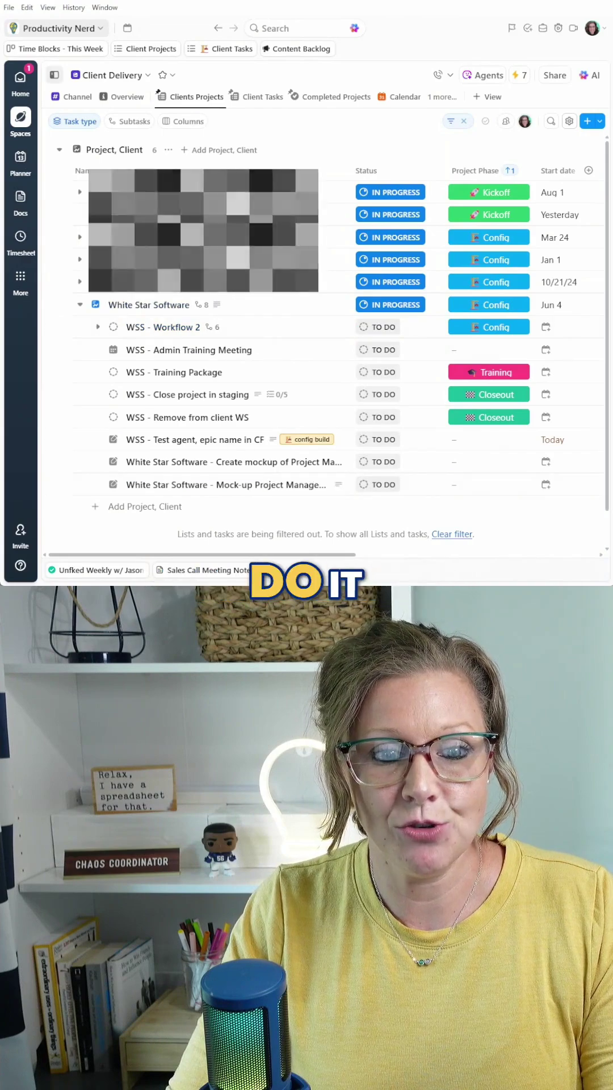
pyautogui.click(317, 461)
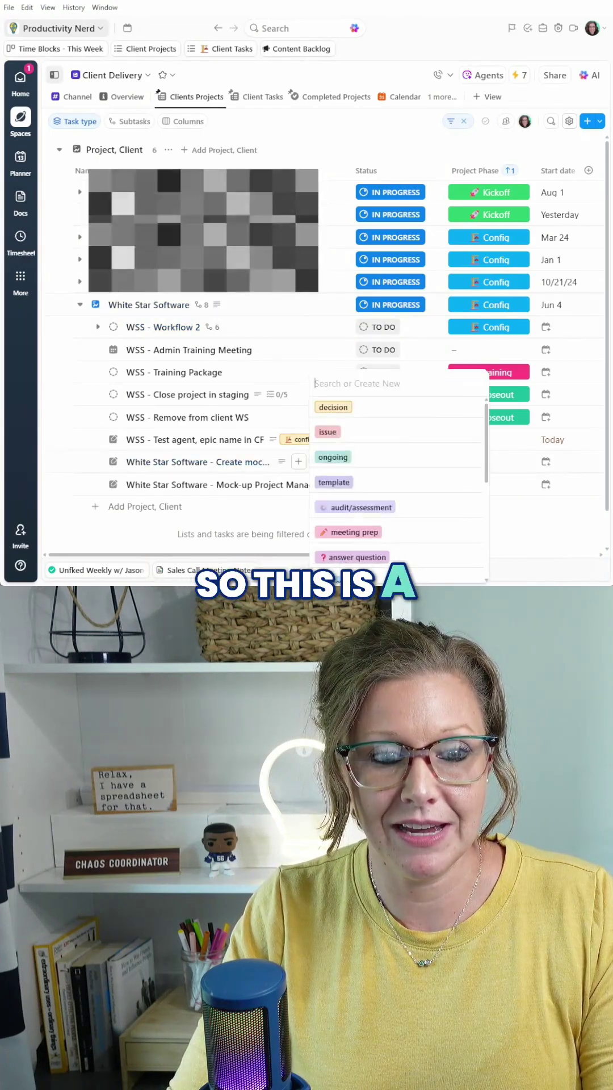
pyautogui.write('con')
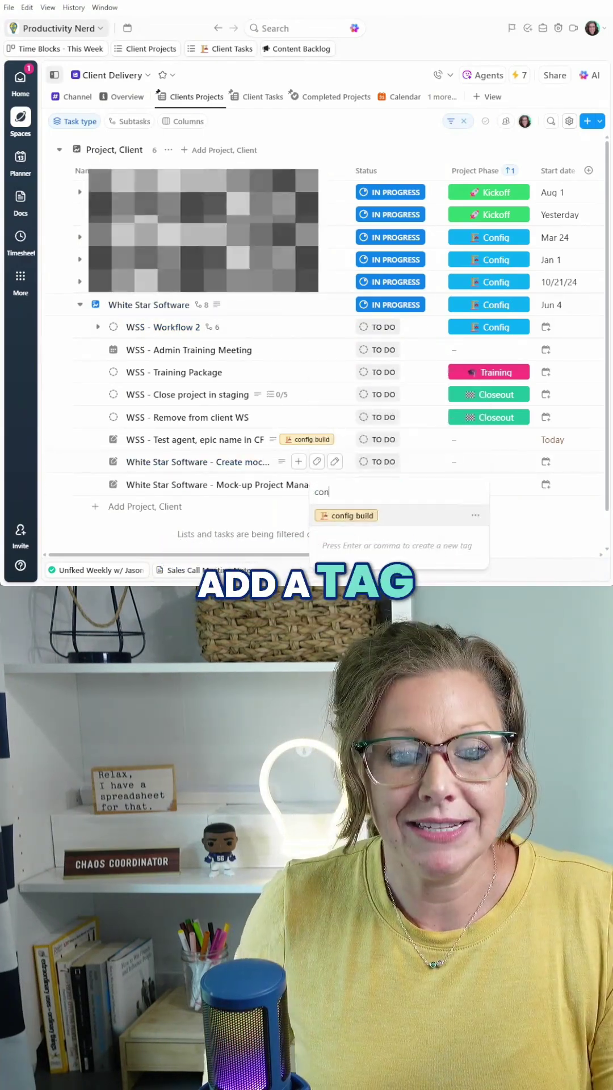
pyautogui.press('Return')
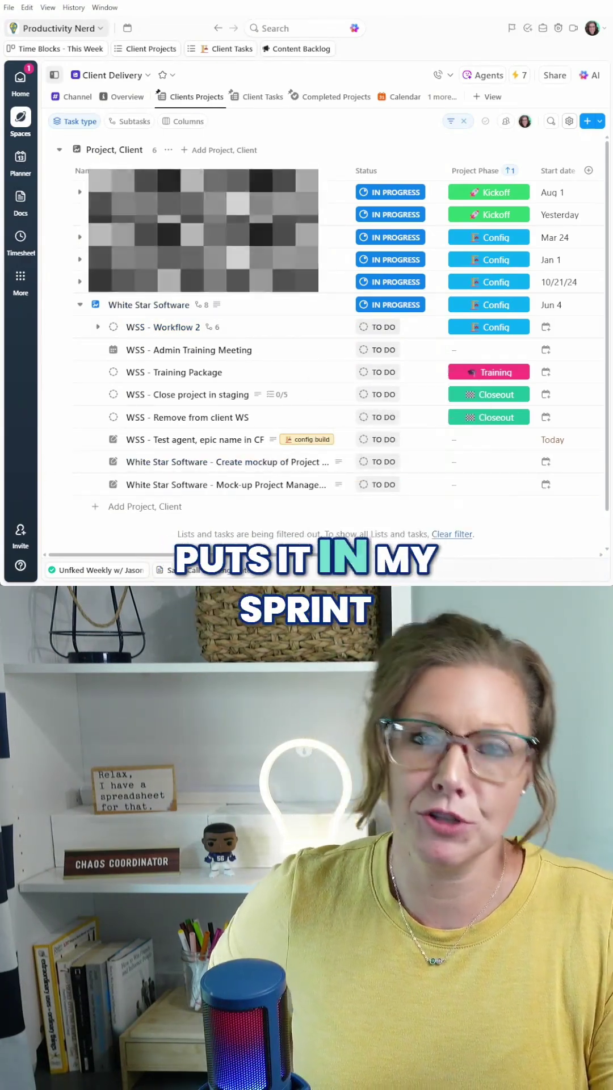